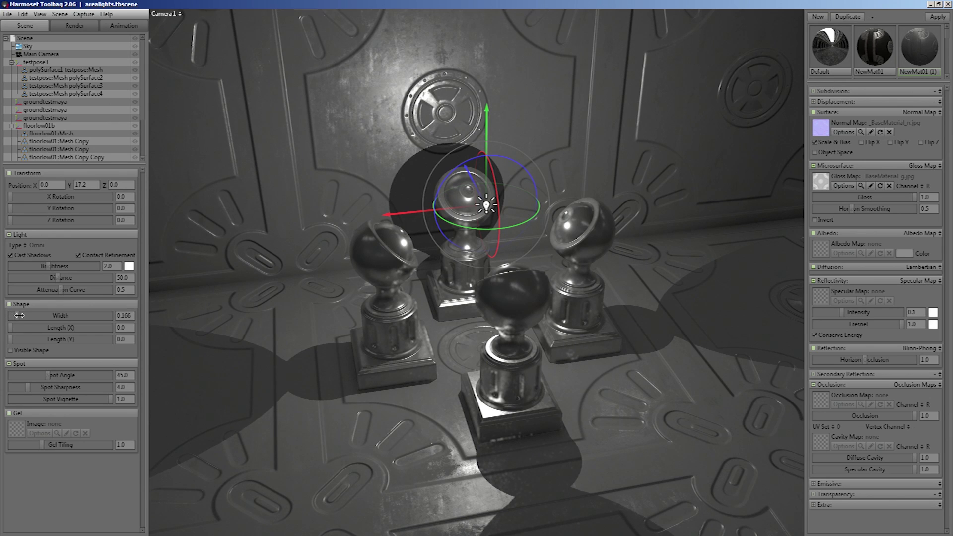
Raise the light to Y 23.04 and make it an area light 3.882 wide, 8.315 long.
mouse_move(19, 315)
left_mouse_down()
mouse_move(46, 315)
mouse_move(34, 316)
left_mouse_up()
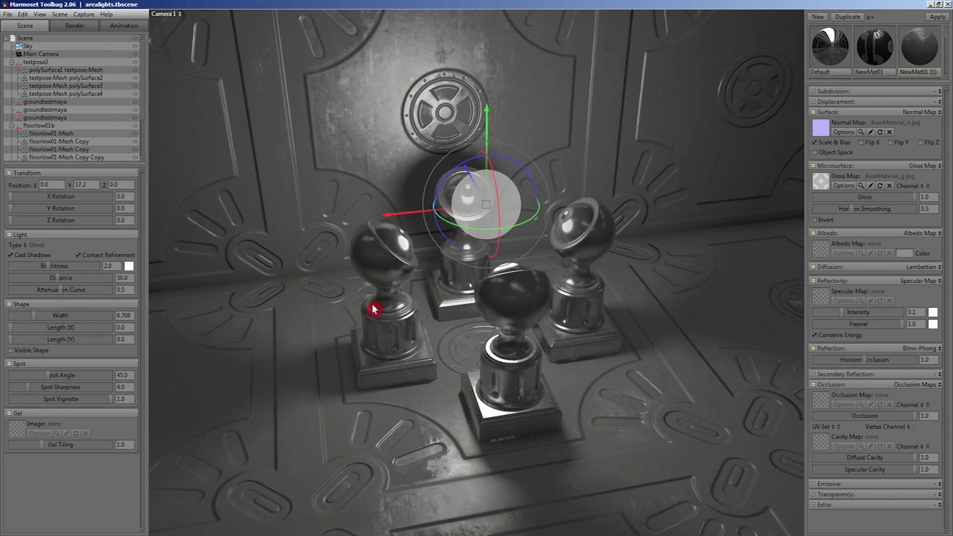
left_click_drag(487, 130, 493, 70)
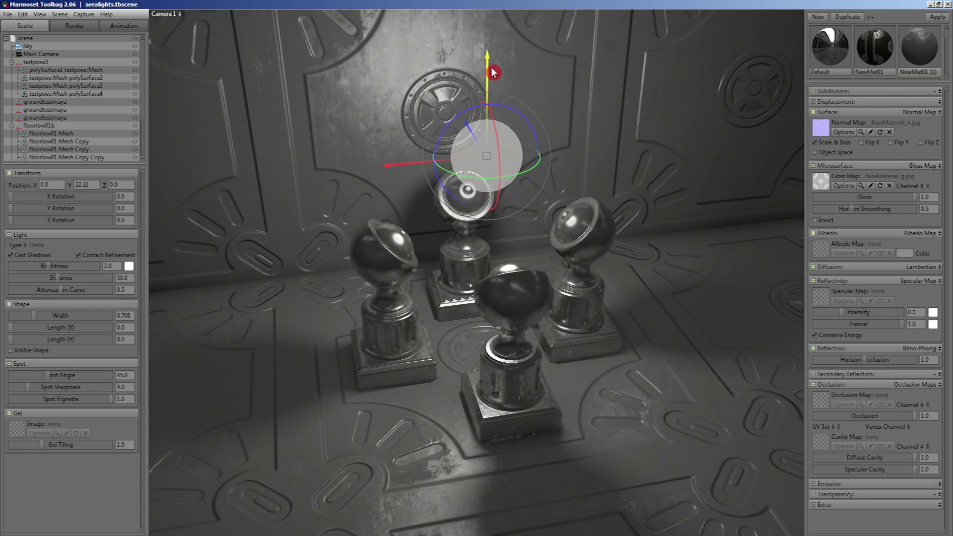
mouse_move(44, 322)
left_mouse_down()
mouse_move(32, 318)
mouse_move(43, 322)
left_mouse_up()
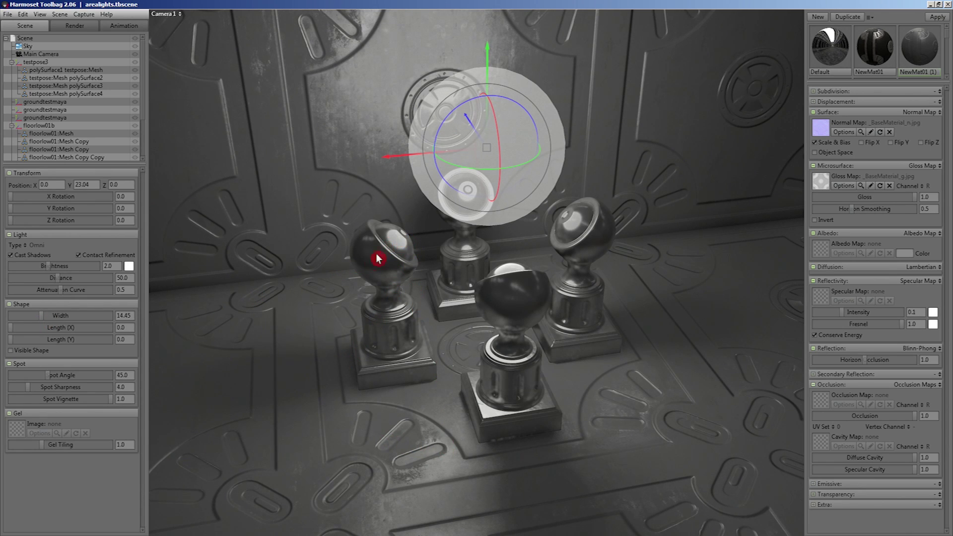
left_click_drag(42, 322, 22, 317)
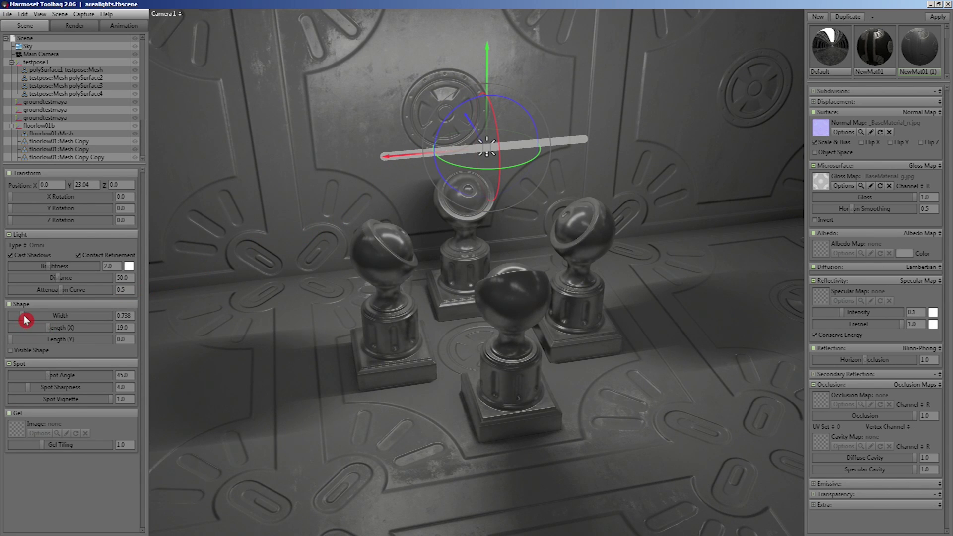
Resize the light into a 17.05 by 13.61 panel and tilt it to about 322° on X.
left_click_drag(16, 339, 49, 327)
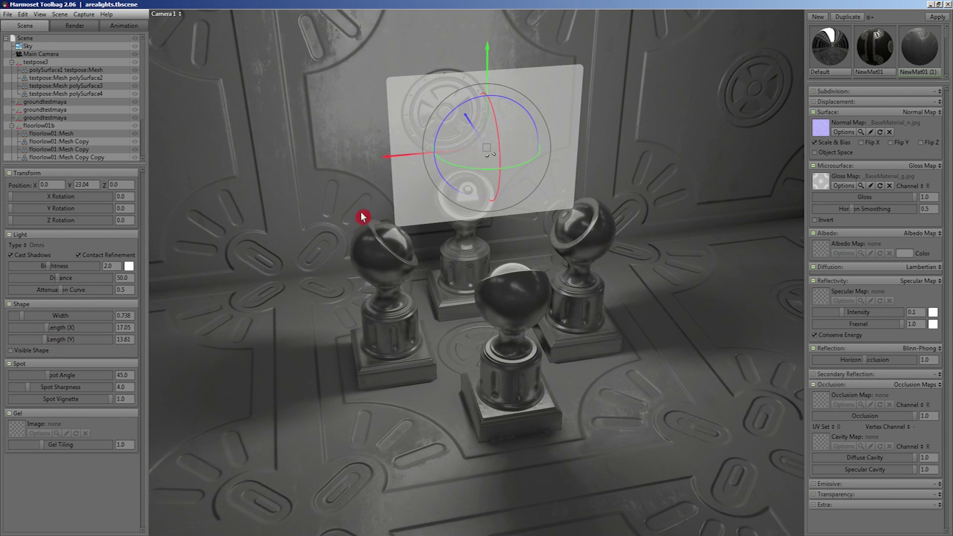
left_click_drag(496, 122, 447, 119)
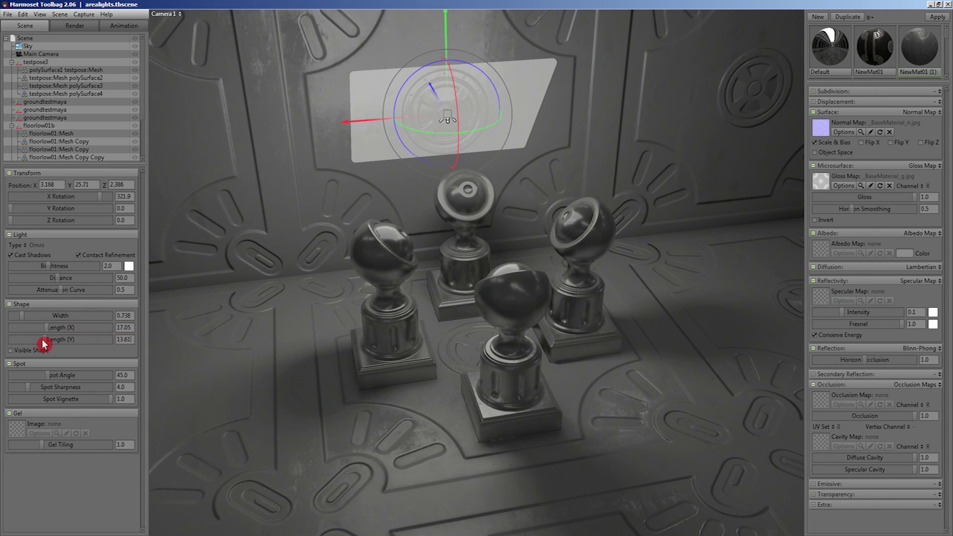
Flatten the light into a visible bar, duplicate it, and collapse the new copy's Length (X) to 0.
left_click_drag(43, 340, 6, 340)
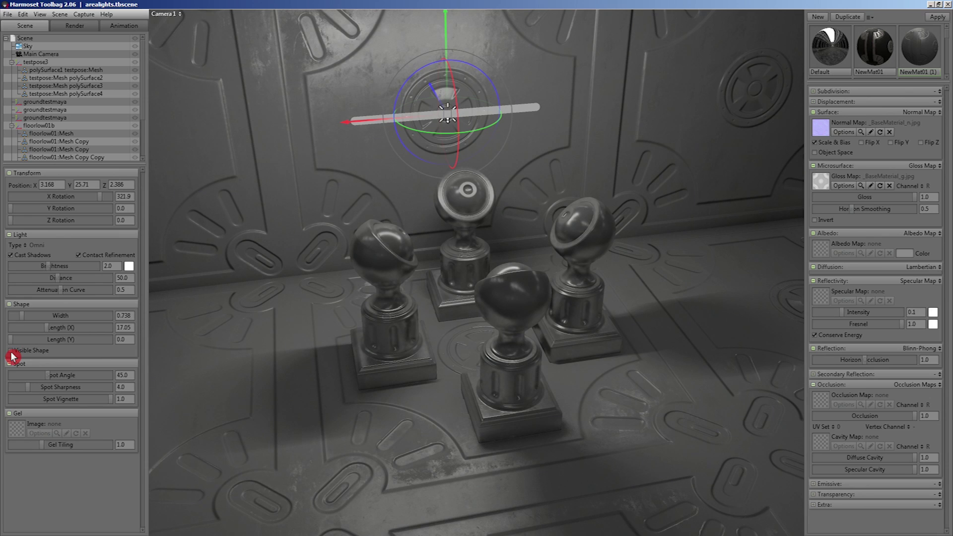
left_click(11, 351)
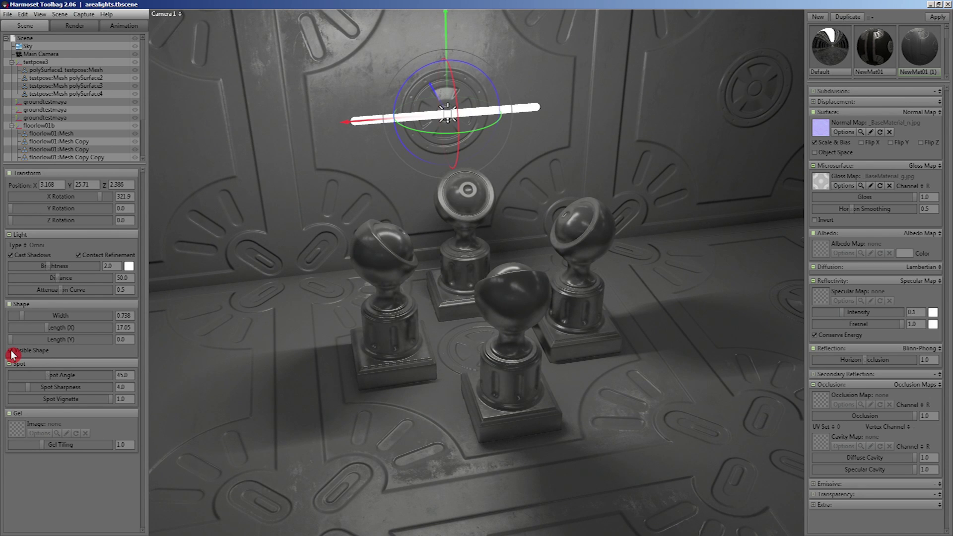
left_click_drag(448, 118, 495, 156)
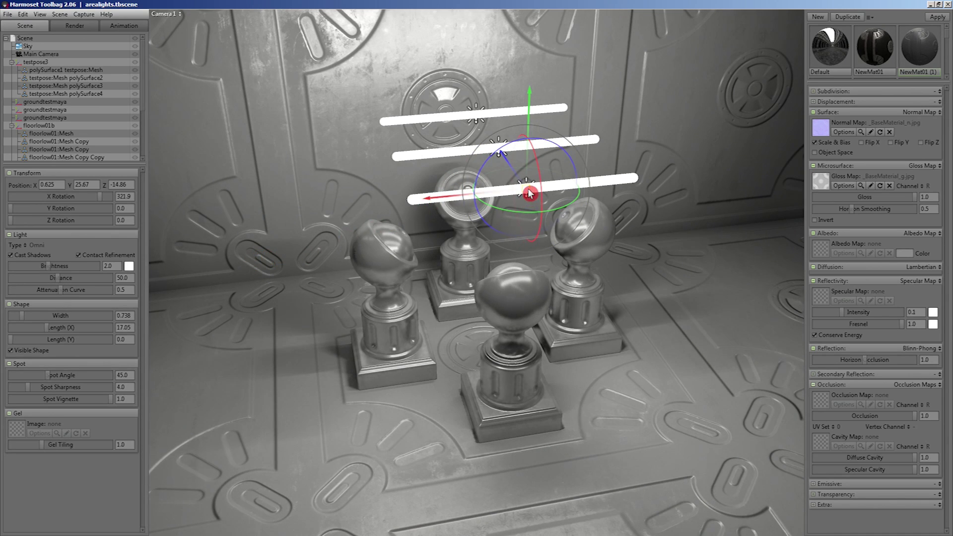
left_click_drag(529, 194, 246, 184, "shift")
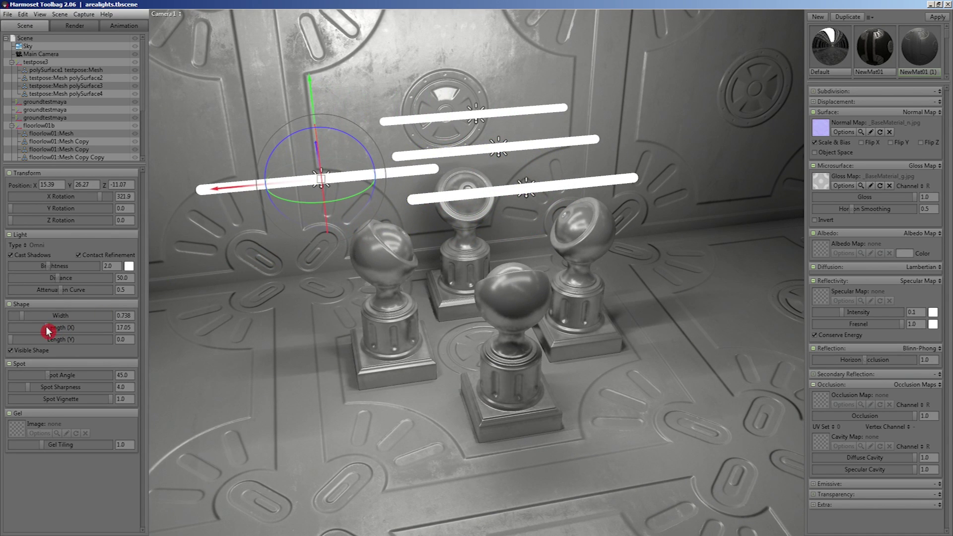
left_click_drag(47, 328, 9, 329)
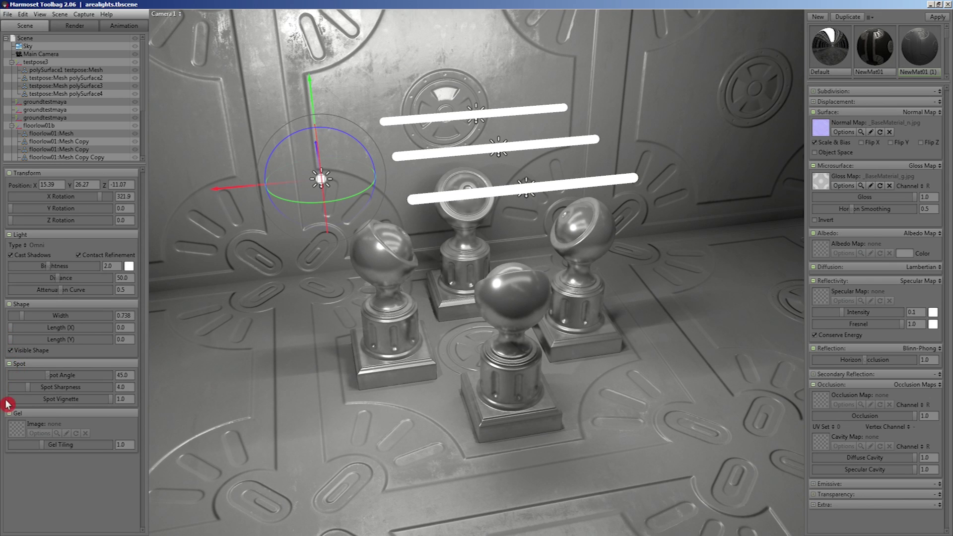
Change the left light to a Spot light and aim it at the pieces.
left_click(29, 247)
left_click(36, 255)
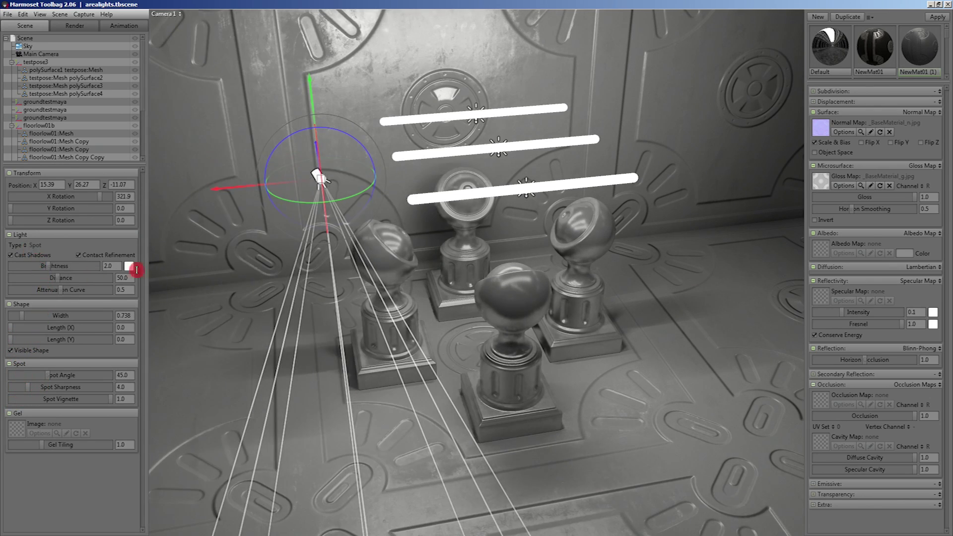
left_click_drag(372, 225, 402, 157)
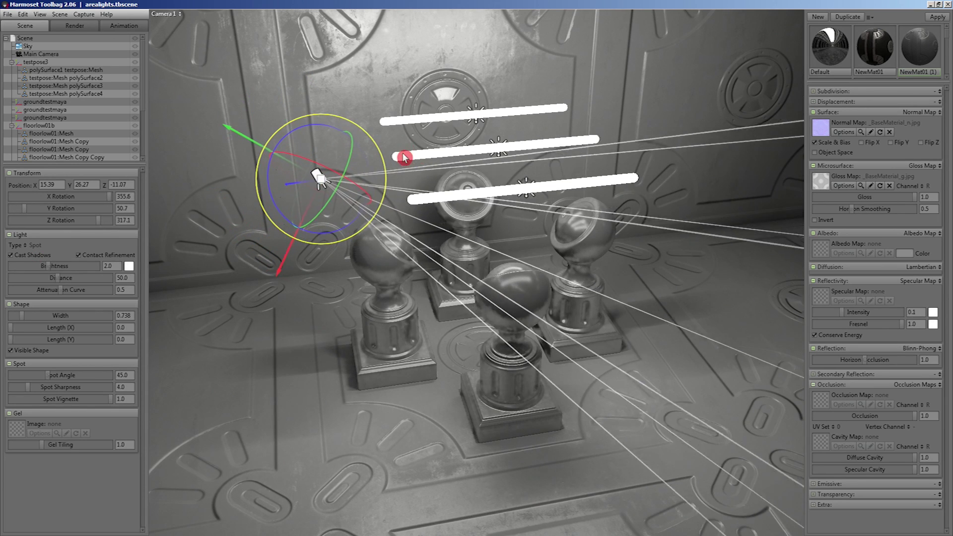
left_click(319, 179)
left_click_drag(319, 179, 306, 178)
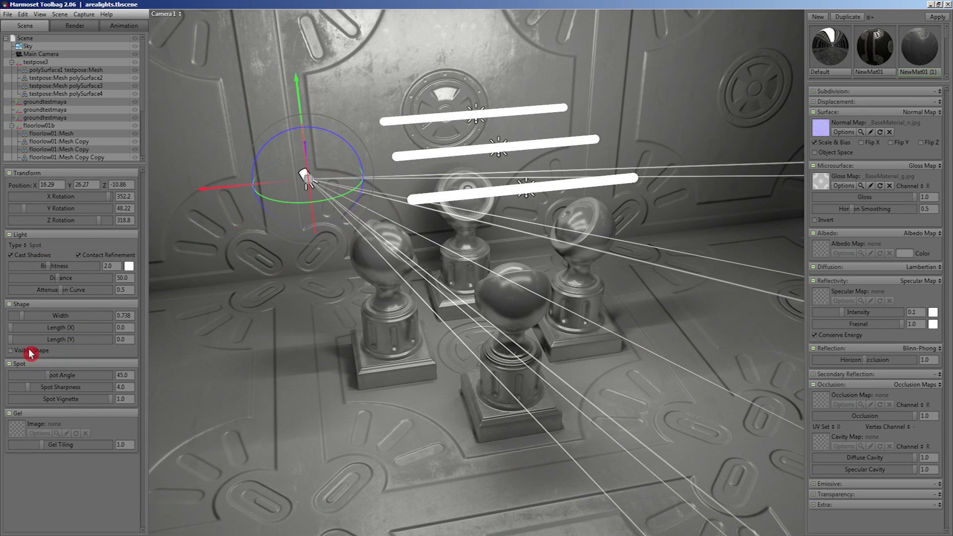
Compare the bottom bar area light and the spot light by selecting each in turn.
left_click(472, 195)
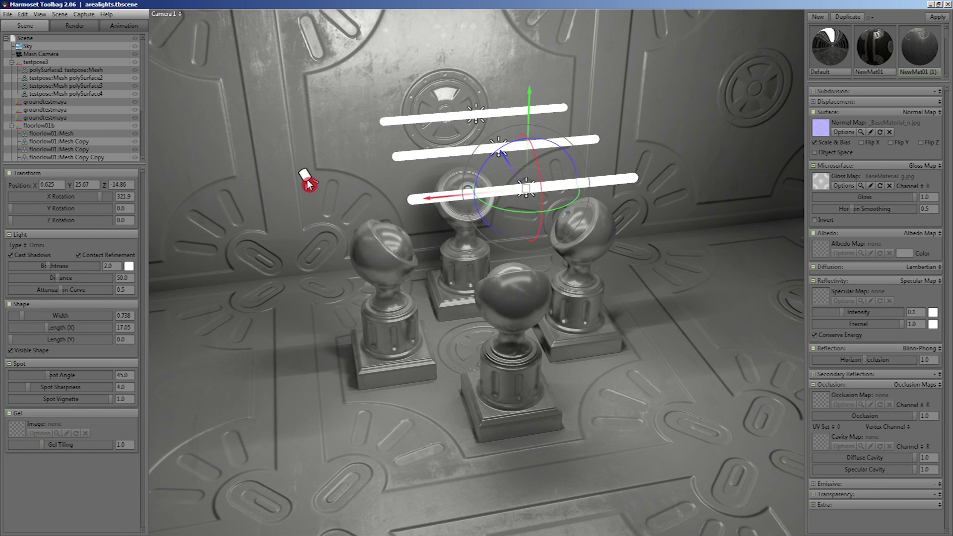
left_click(306, 180)
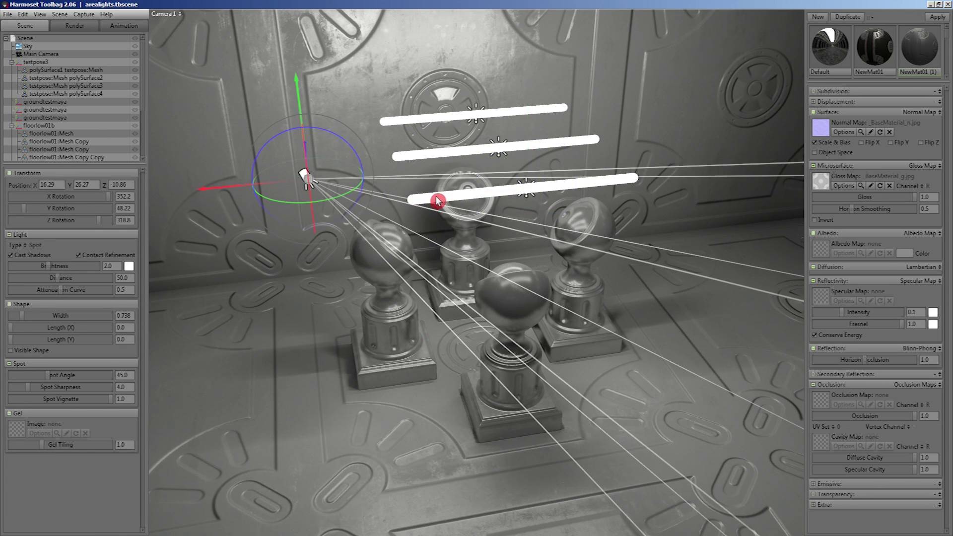
left_click(437, 201)
left_click(307, 180)
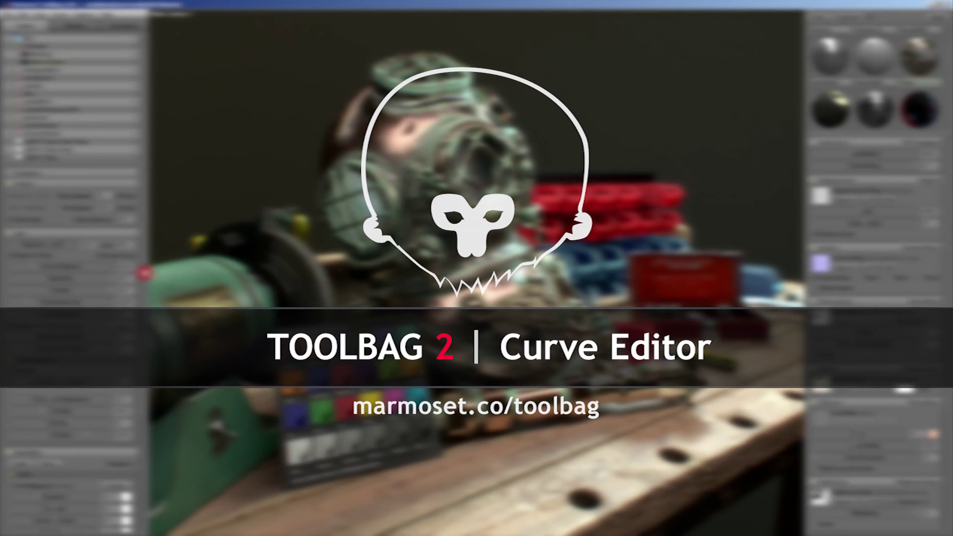
left_click_drag(144, 272, 142, 283)
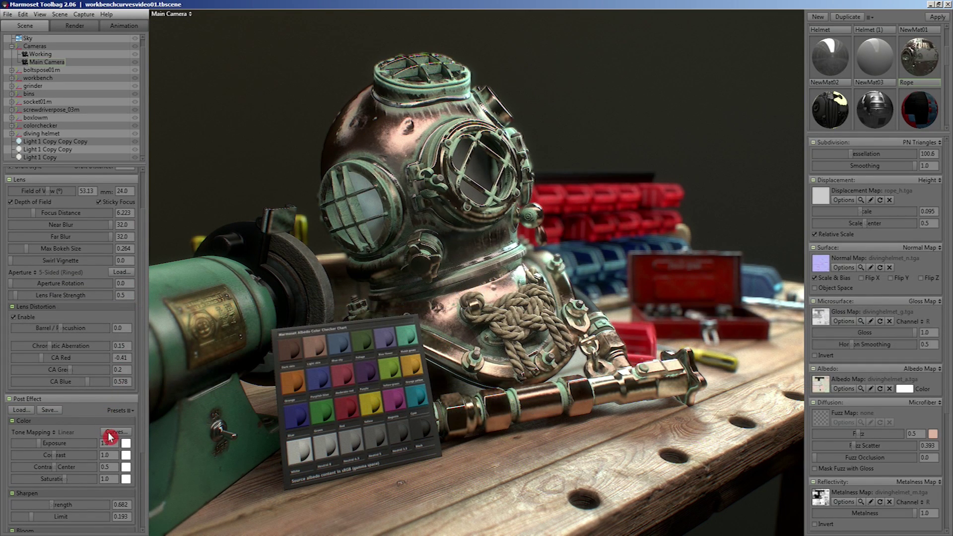
Open the Curve Editor and bend the RGB curve into a two-point S-curve for stronger contrast.
left_click(115, 433)
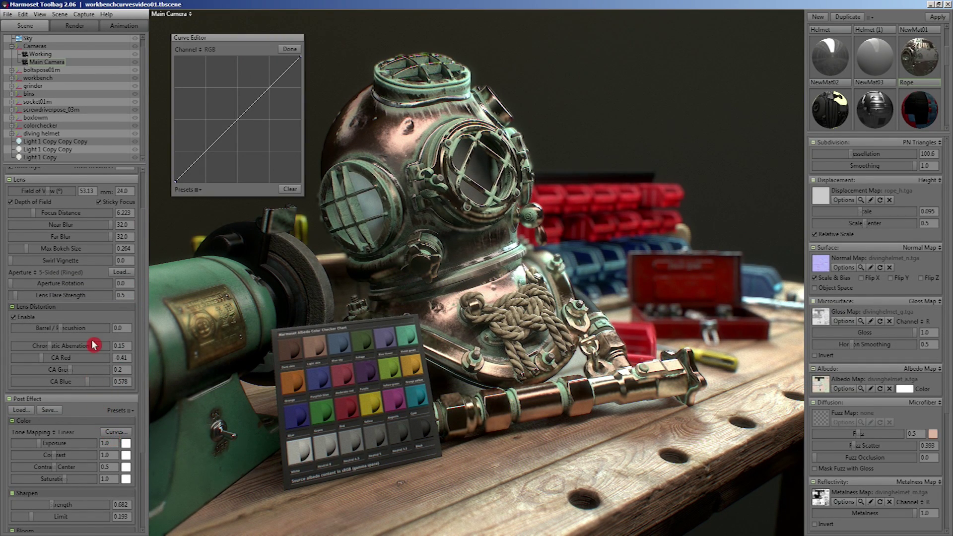
left_click_drag(265, 96, 267, 90)
left_click(216, 141)
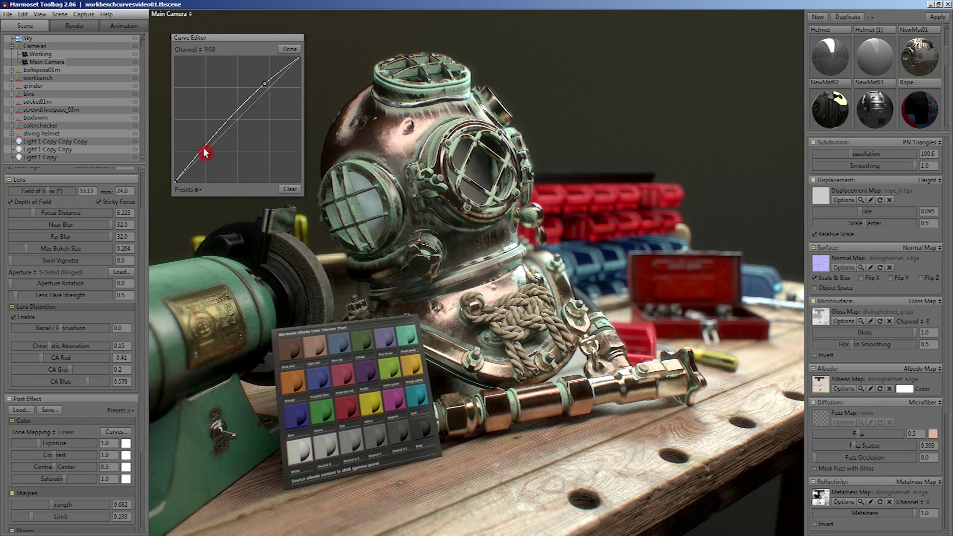
left_click_drag(205, 153, 211, 162)
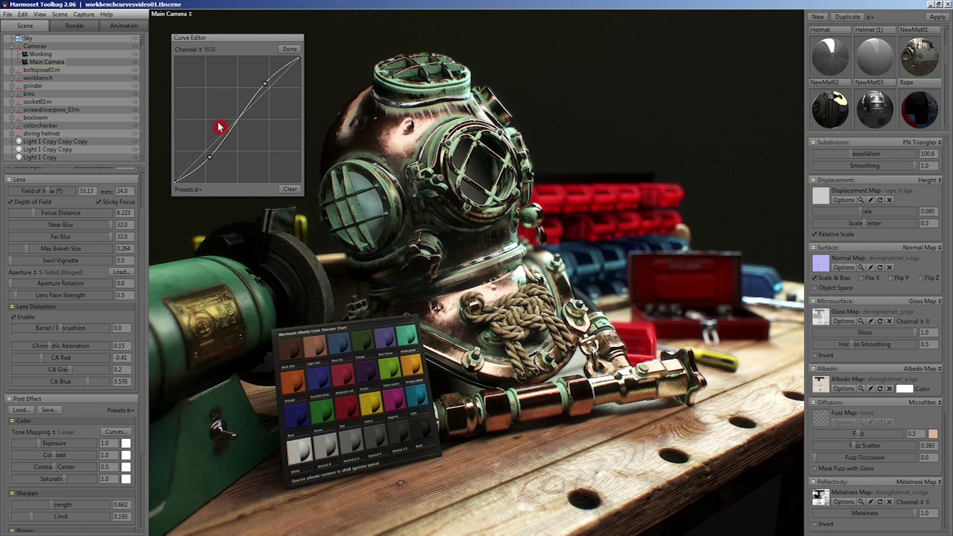
left_click_drag(263, 86, 273, 92)
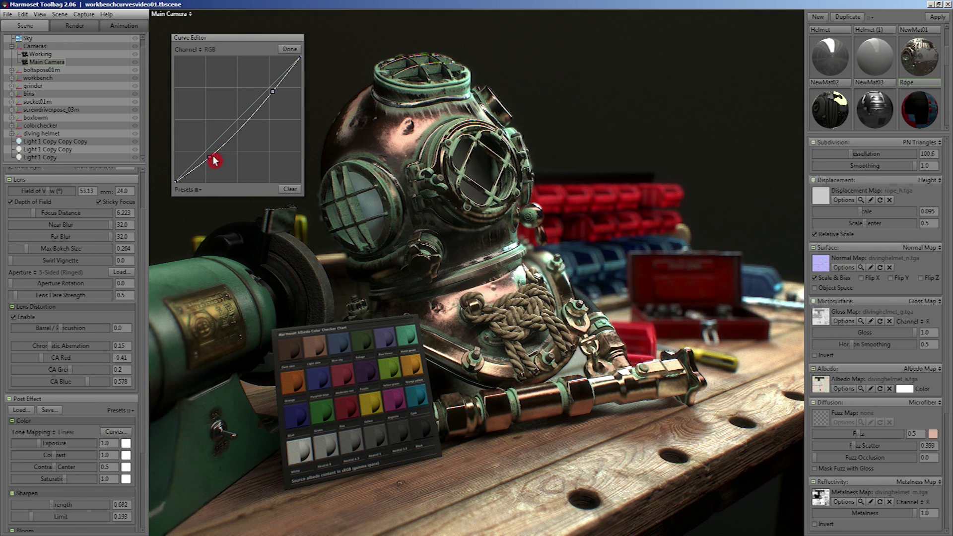
mouse_move(208, 159)
left_mouse_down()
mouse_move(202, 149)
mouse_move(208, 157)
left_mouse_up()
left_click_drag(272, 96, 265, 86)
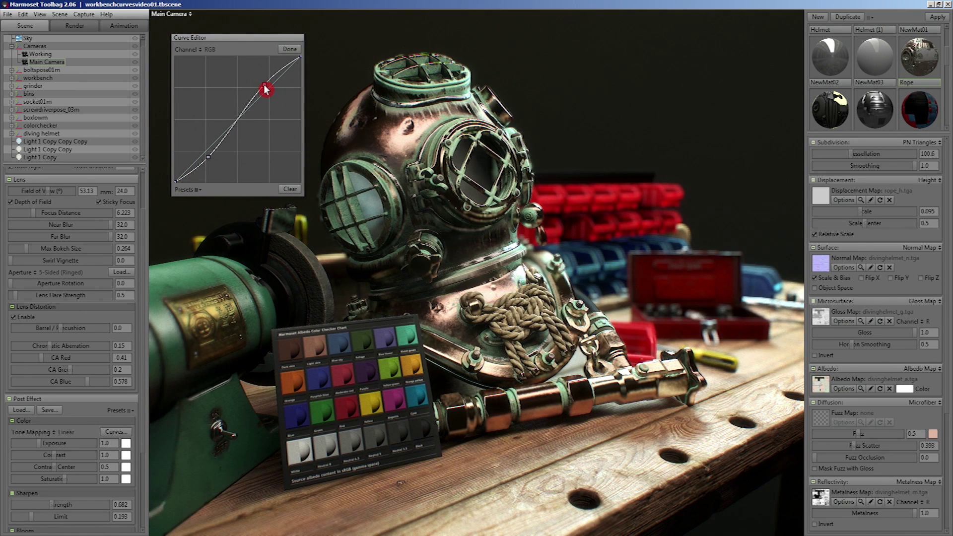
Bend the Green curve down for a magenta tint and lift the Blue curve's dark end.
left_click(203, 54)
left_click(213, 64)
left_click_drag(238, 124, 240, 134)
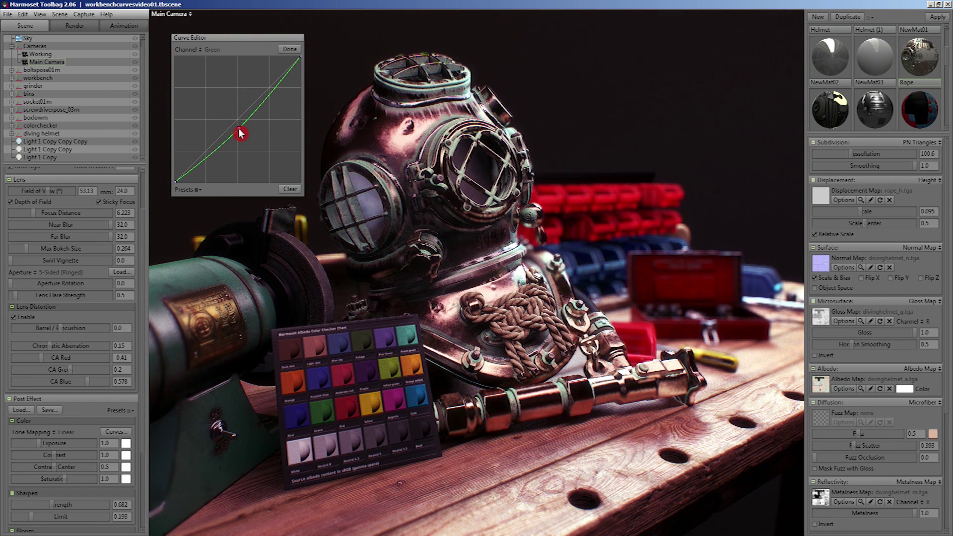
left_click(201, 54)
left_click(214, 72)
left_click_drag(176, 185, 176, 170)
Bend the Red channel curve to pull red out of the helmet render.
left_click(202, 53)
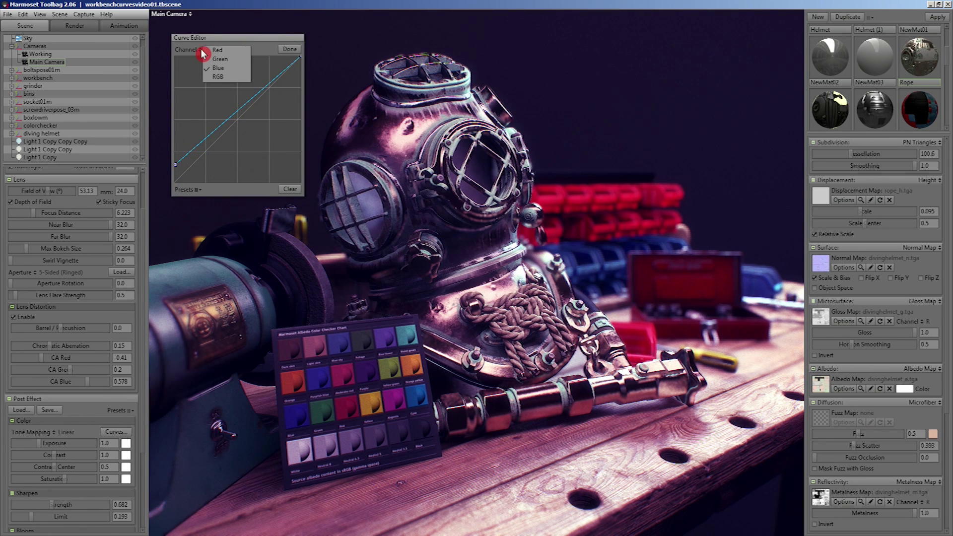
left_click(223, 69)
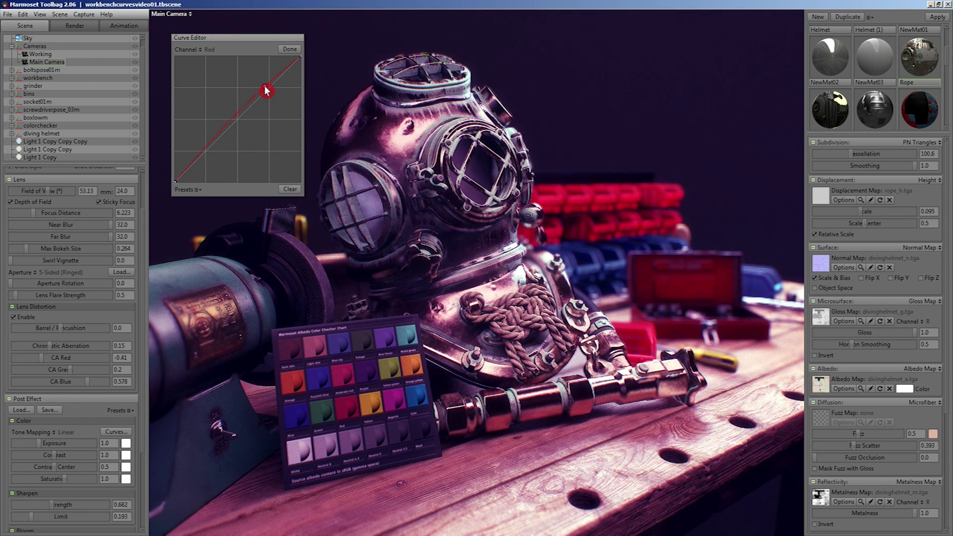
left_click_drag(269, 91, 272, 95)
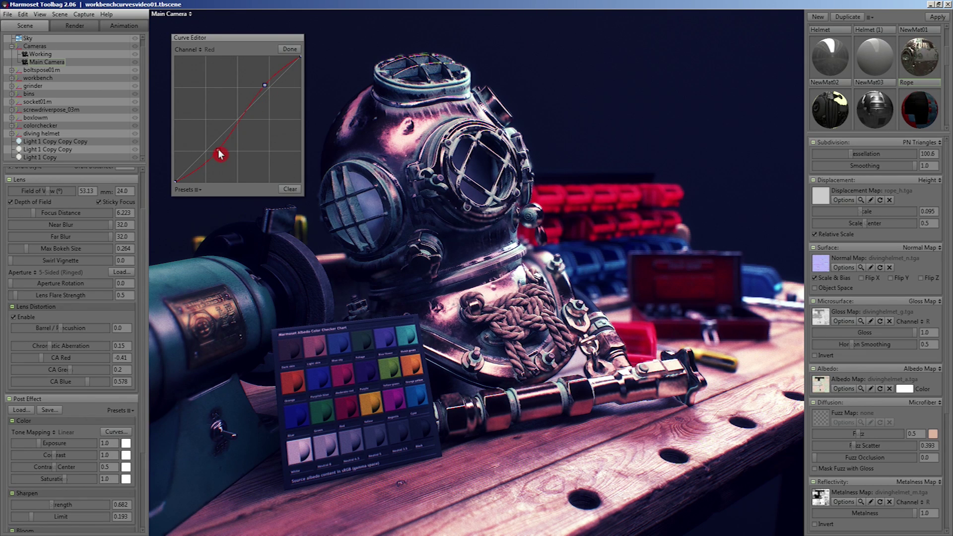
Try the Bleached, Cross Process, Cool, Purple and Matrix curve presets in turn.
left_click(198, 191)
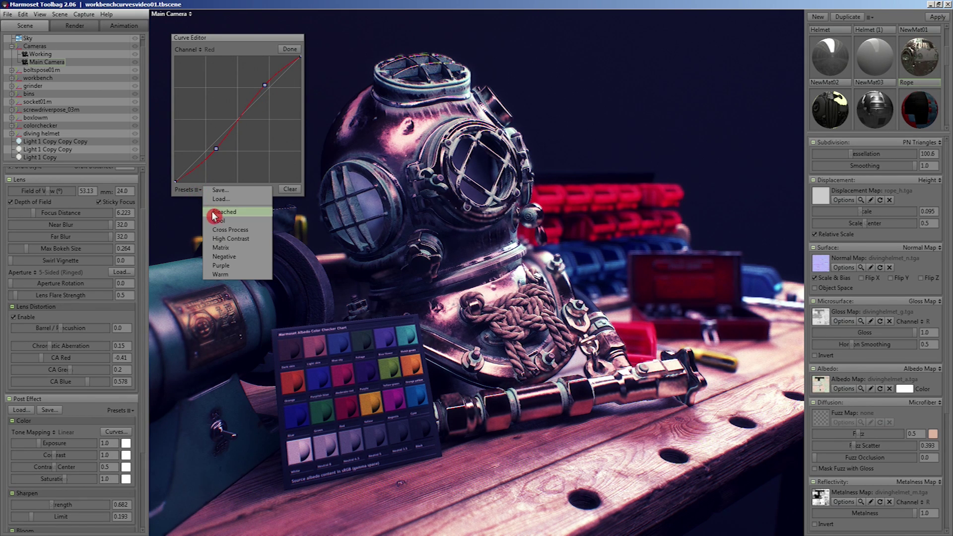
left_click(219, 219)
left_click(201, 191)
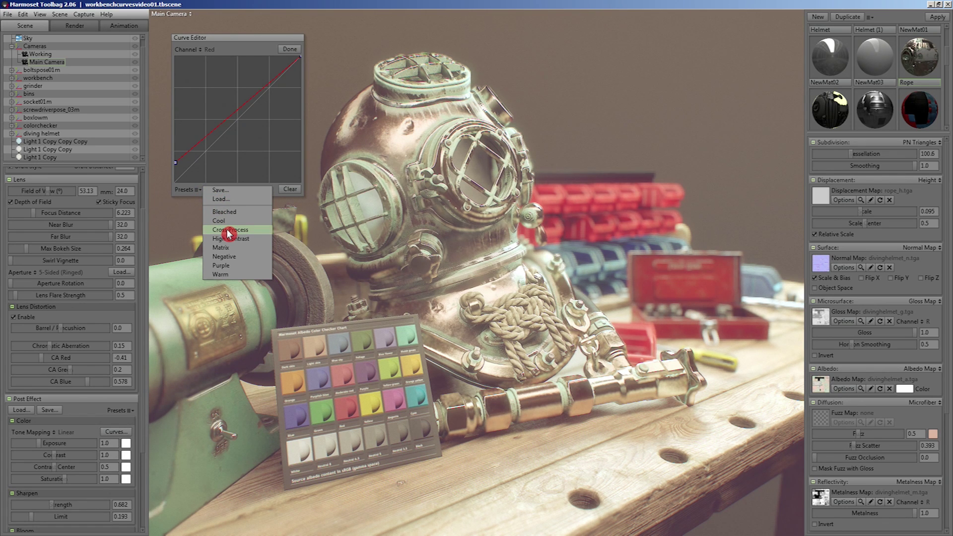
left_click(228, 232)
left_click(200, 190)
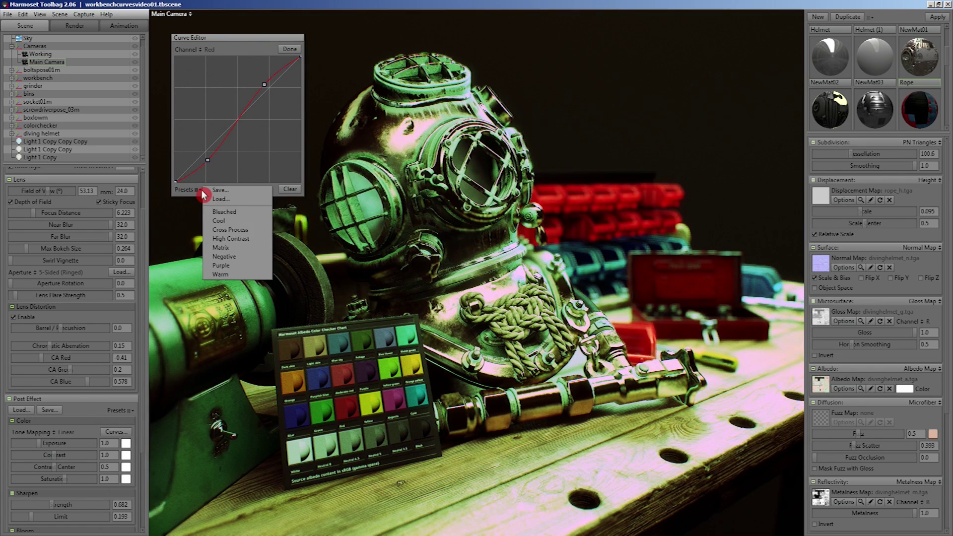
left_click(222, 221)
left_click(201, 191)
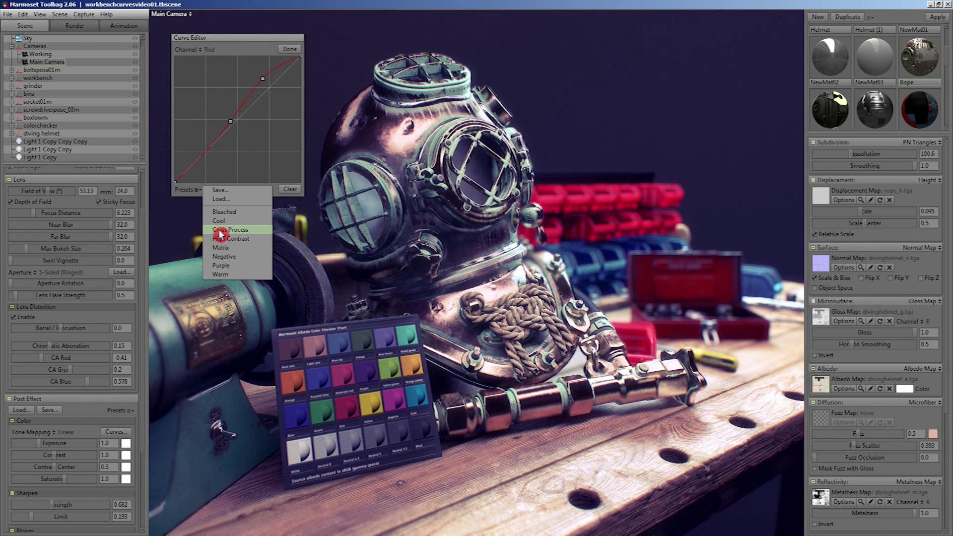
left_click(233, 271)
left_click(201, 192)
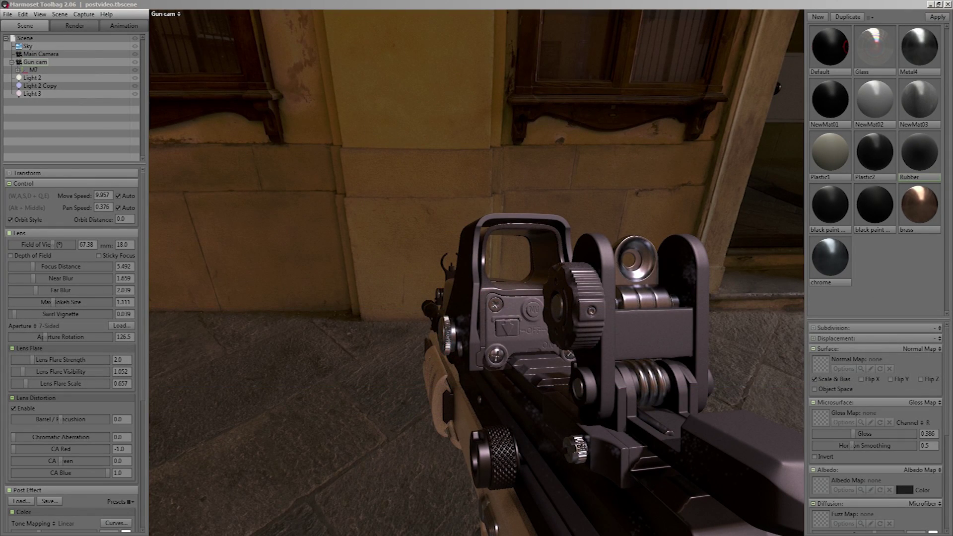
Aim the Gun cam down the corridor and set lens flare visibility 1.105, scale 1.026, 4-sided aperture.
left_click(134, 4)
left_click_drag(277, 534, 582, 336)
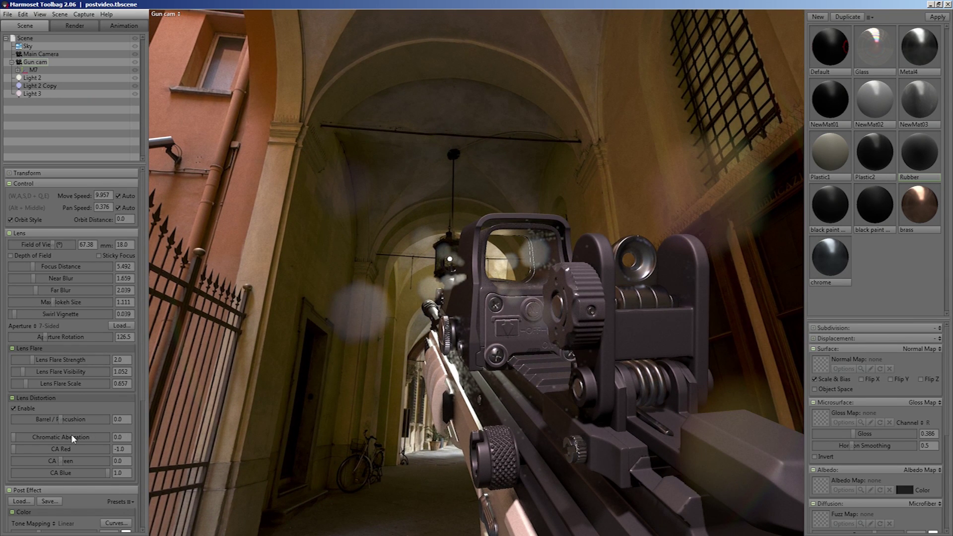
left_click_drag(55, 359, 24, 372)
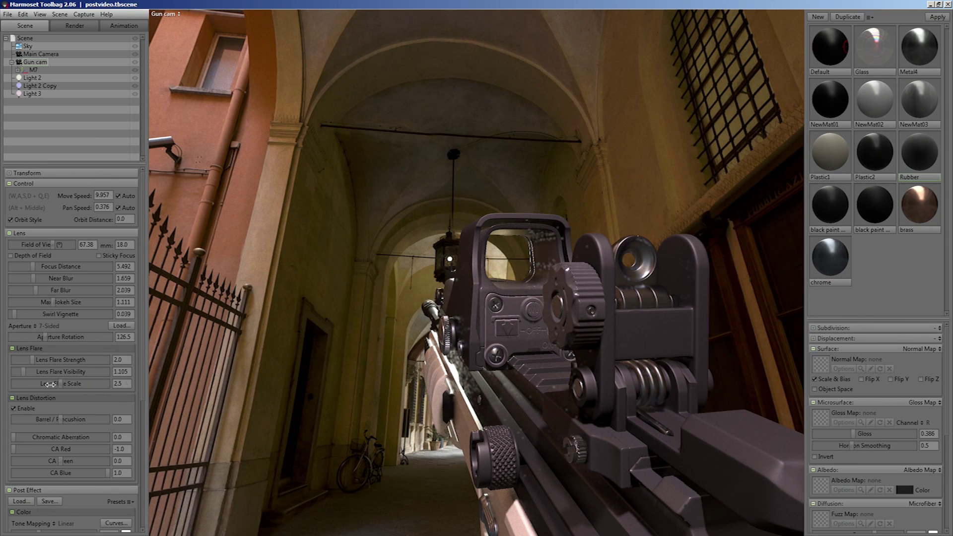
left_click_drag(25, 384, 32, 383)
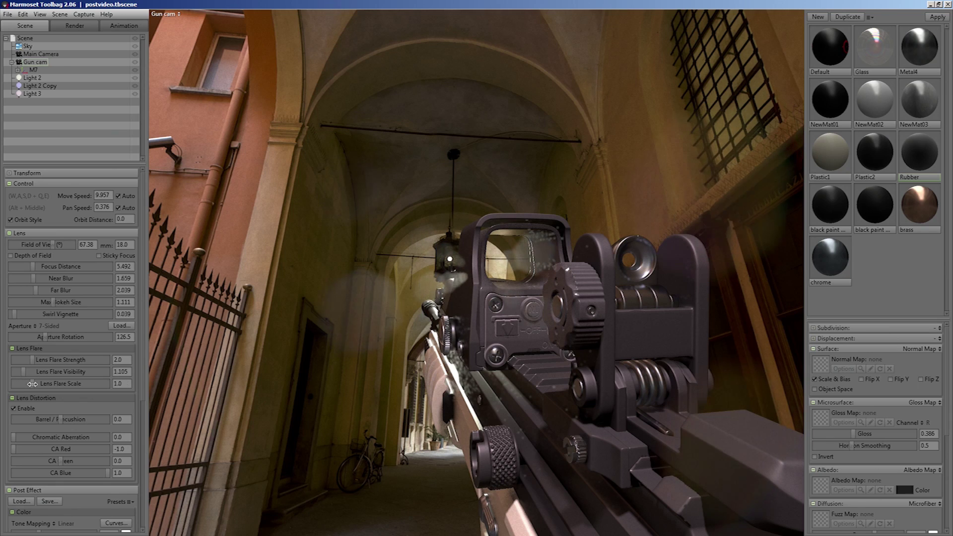
left_click_drag(342, 397, 350, 431)
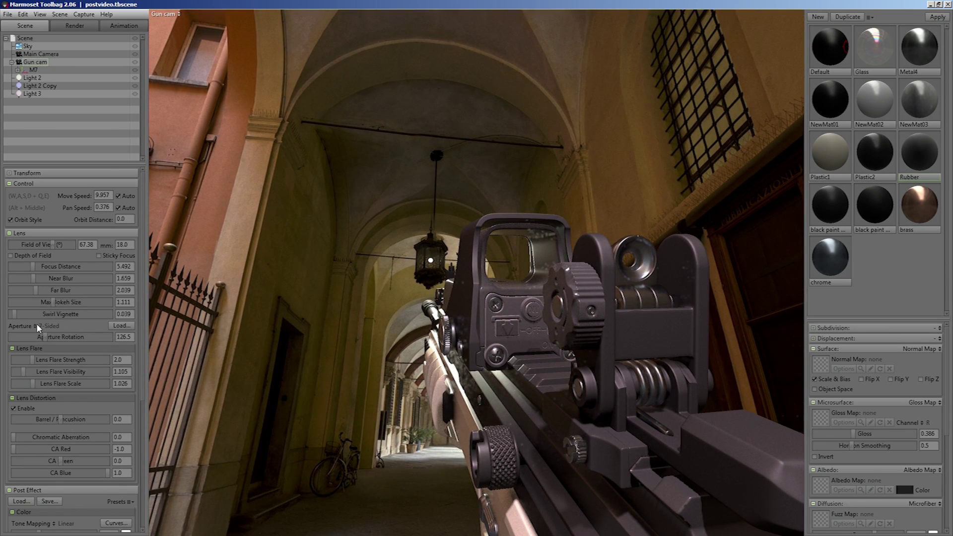
left_click(37, 324)
left_click(58, 353)
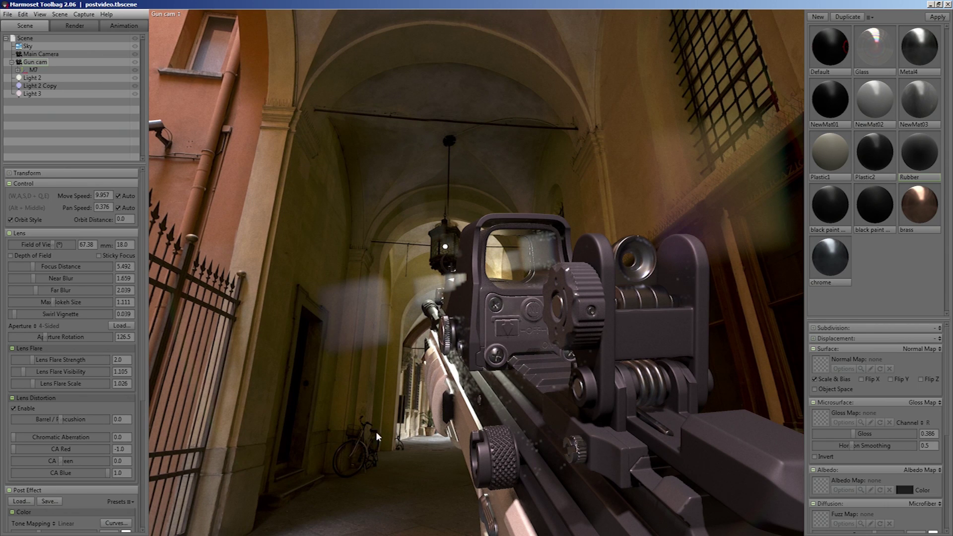
Rotate the aperture to 151.4, zero the flare strength, and set Barrel/Pincushion distortion to -0.2.
left_click_drag(49, 340, 11, 361)
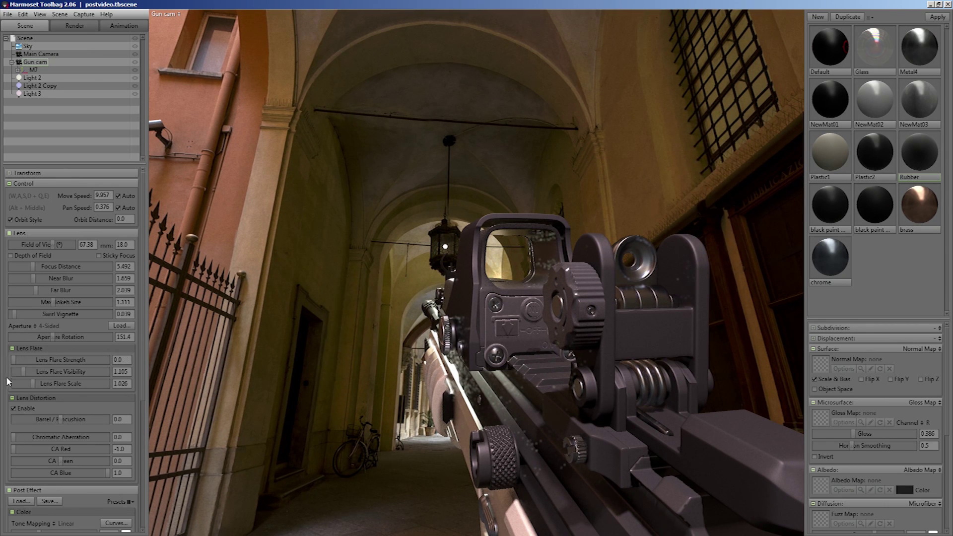
mouse_move(60, 420)
left_mouse_down()
mouse_move(37, 420)
mouse_move(118, 420)
mouse_move(48, 420)
mouse_move(64, 420)
left_mouse_up()
left_click_drag(437, 426, 119, 437)
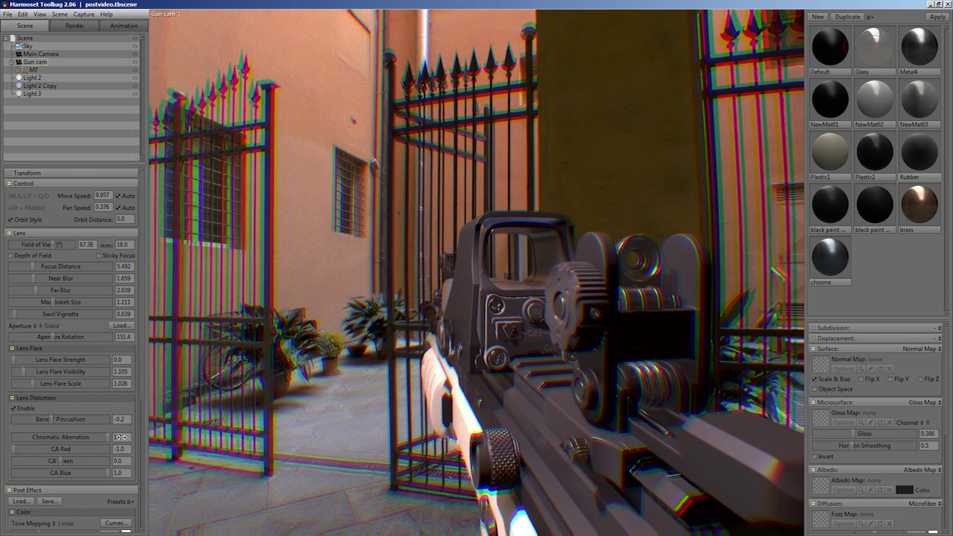
Tune chromatic aberration to 0.255 with CA Red -0.442, CA Green 0.242 and CA Blue 0.505.
left_click_drag(334, 404, 216, 392)
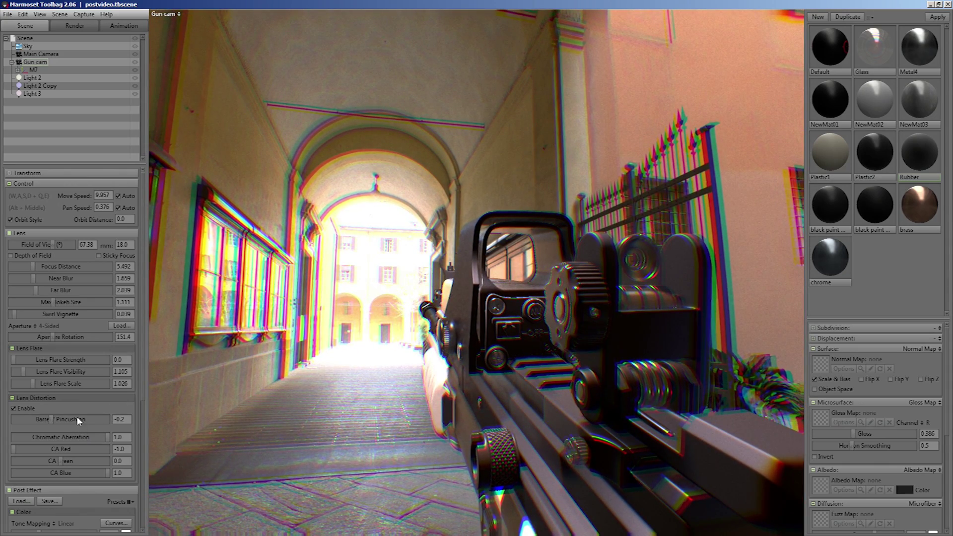
mouse_move(107, 437)
left_mouse_down()
mouse_move(39, 437)
mouse_move(108, 437)
left_mouse_up()
left_click_drag(268, 432, 437, 427)
left_click_drag(15, 447, 37, 448)
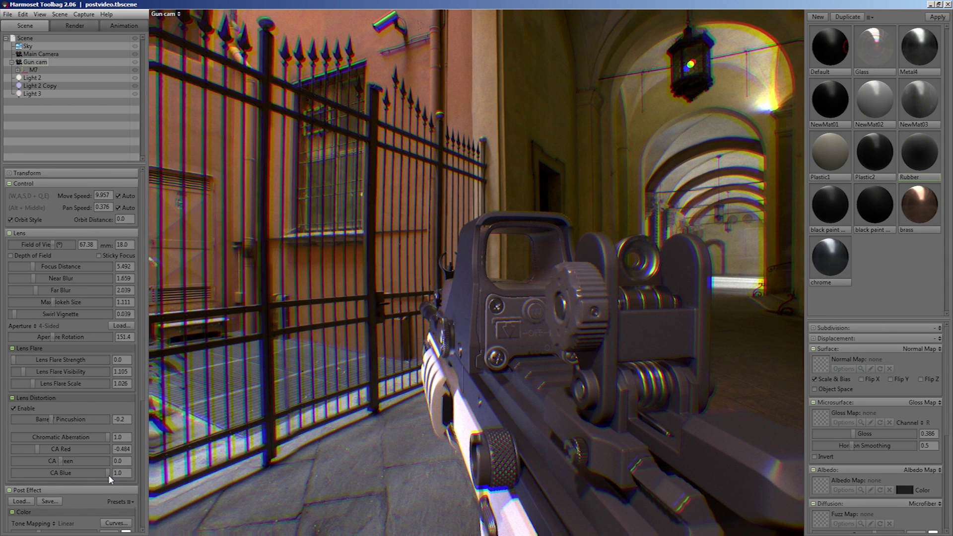
left_click_drag(109, 474, 53, 438)
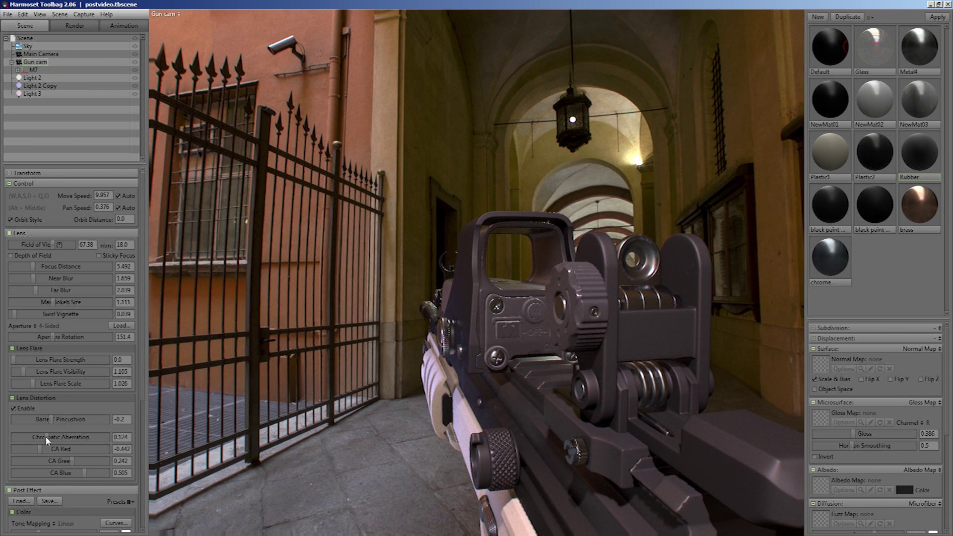
mouse_move(47, 439)
left_mouse_down()
mouse_move(77, 440)
mouse_move(60, 439)
left_mouse_up()
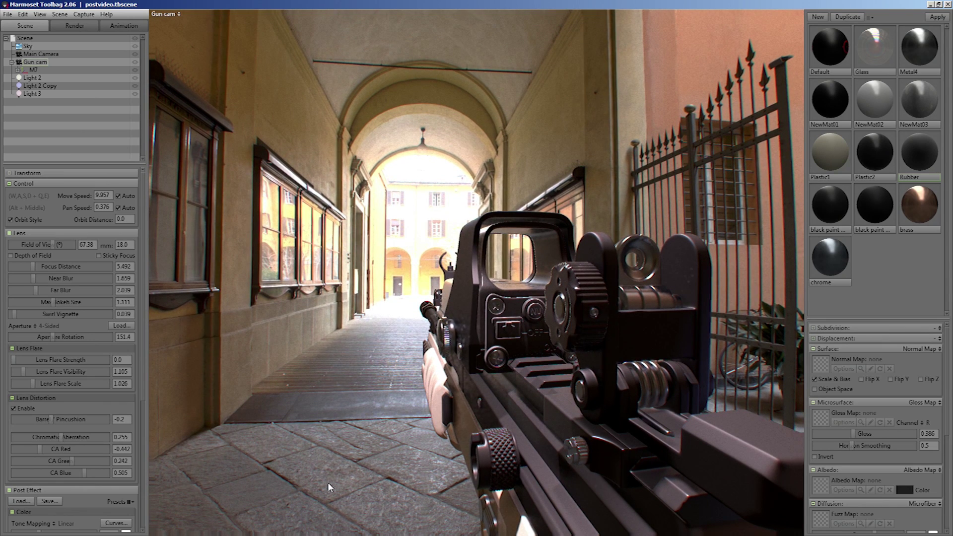
Select the M7 rifle, then the Gun cam, in the scene tree.
left_click(33, 70)
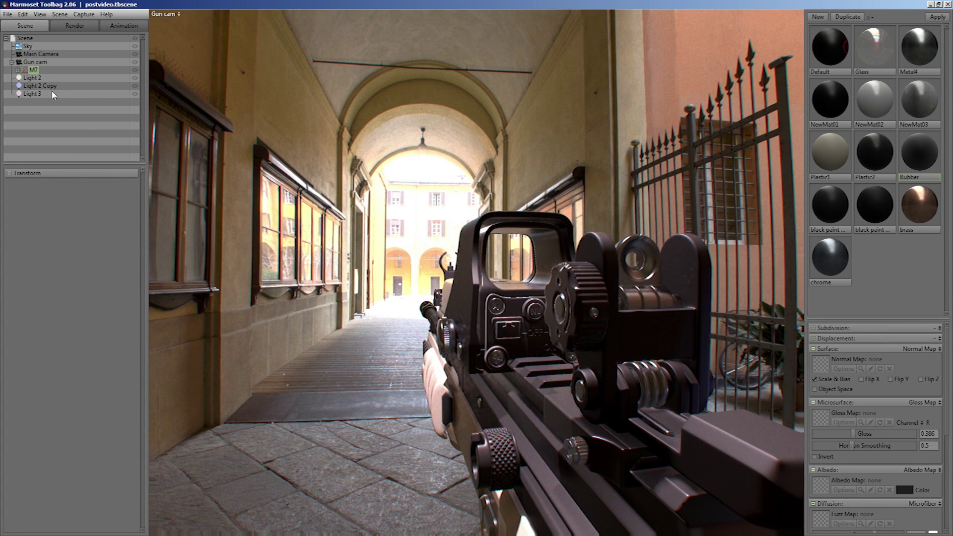
left_click(27, 63)
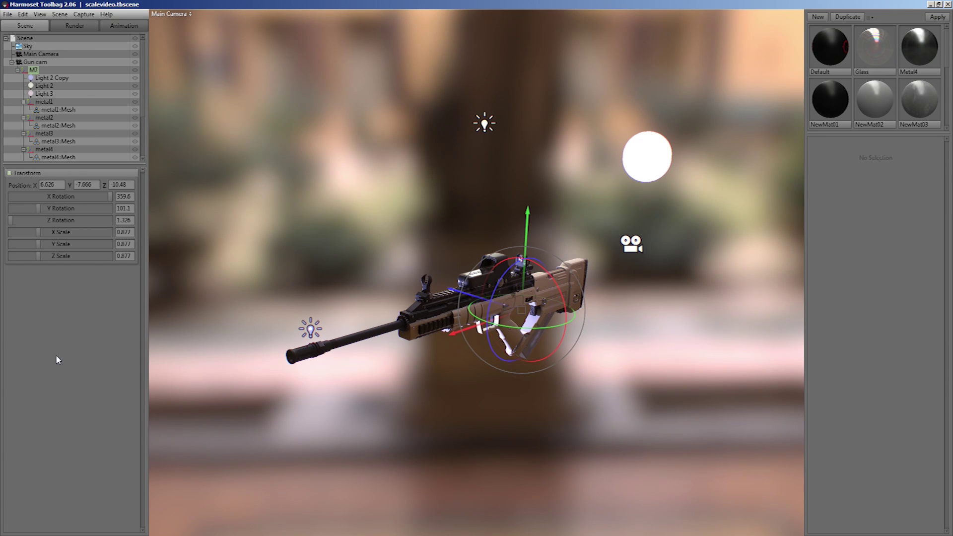
Switch the gizmo to Scale Mode and scale the M7 group unevenly to X 0.718, Y 0.777, Z 1.329.
key("r")
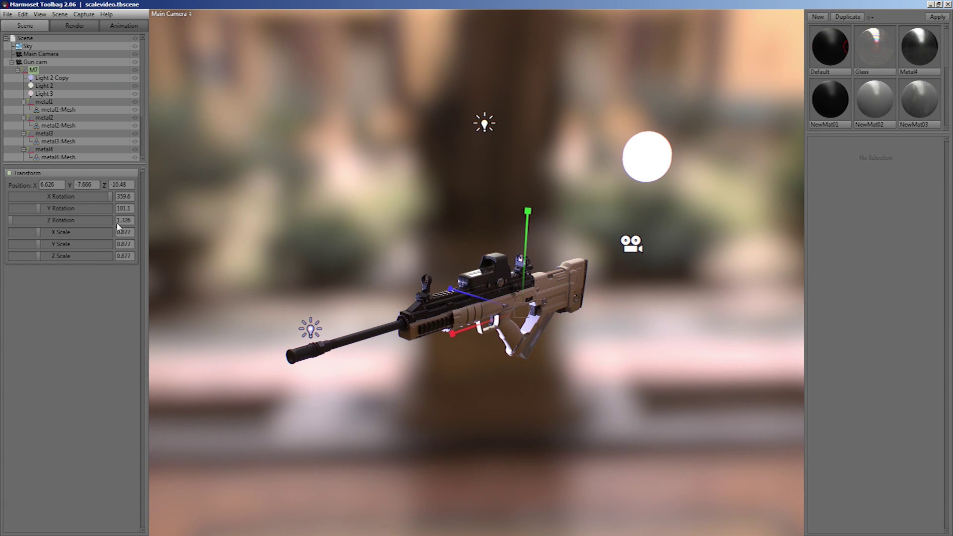
left_click(23, 15)
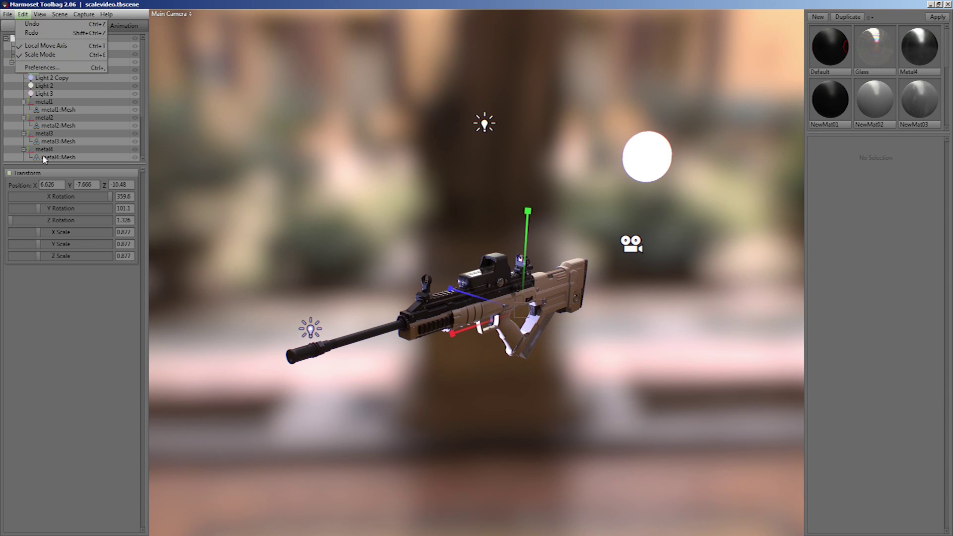
left_click(46, 281)
mouse_move(511, 325)
left_mouse_down()
mouse_move(515, 380)
mouse_move(517, 228)
mouse_move(516, 358)
mouse_move(516, 278)
mouse_move(516, 330)
left_mouse_up()
mouse_move(449, 290)
left_mouse_down()
mouse_move(491, 301)
mouse_move(464, 295)
left_mouse_up()
left_click_drag(527, 212, 526, 227)
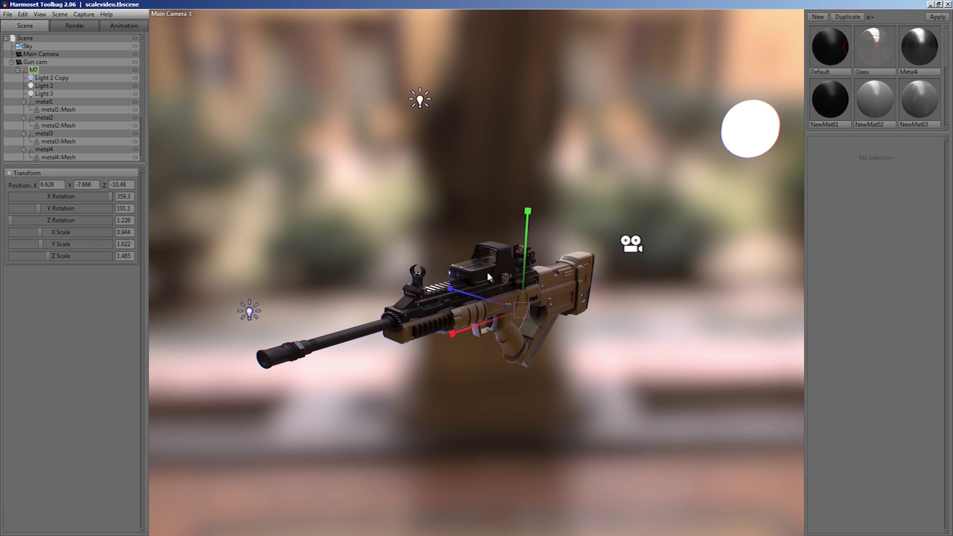
mouse_move(520, 310)
left_mouse_down()
mouse_move(523, 342)
mouse_move(525, 279)
mouse_move(516, 313)
left_mouse_up()
Select the tan stock mesh and enlarge it alone to X 1.102, Y 1.288, Z 1.245.
left_click(506, 341)
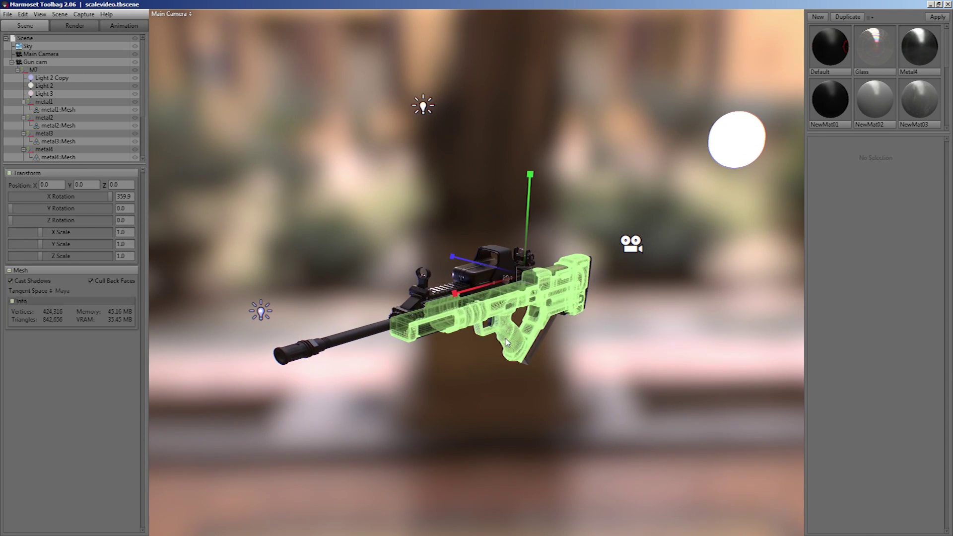
left_click_drag(523, 275, 474, 264)
mouse_move(527, 233)
left_mouse_down()
mouse_move(523, 214)
mouse_move(526, 225)
left_mouse_up()
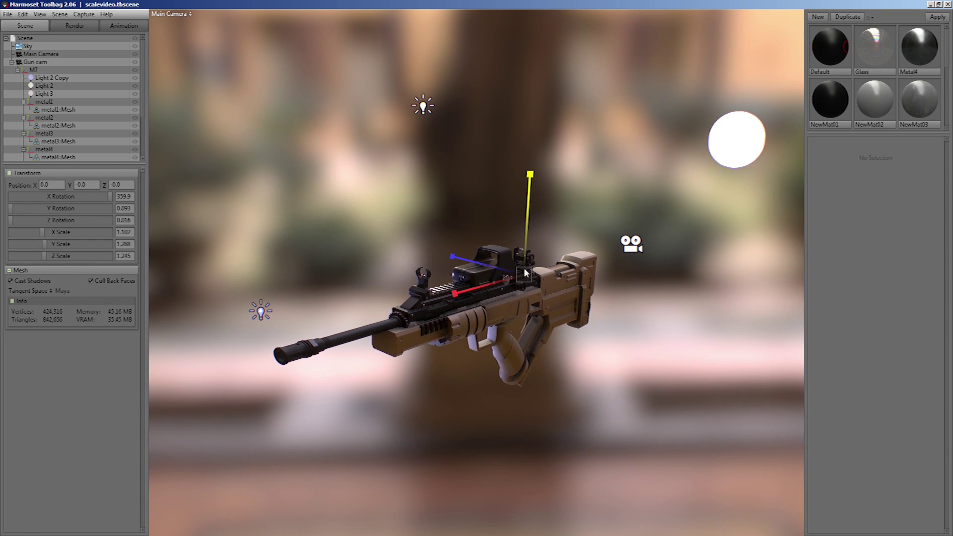